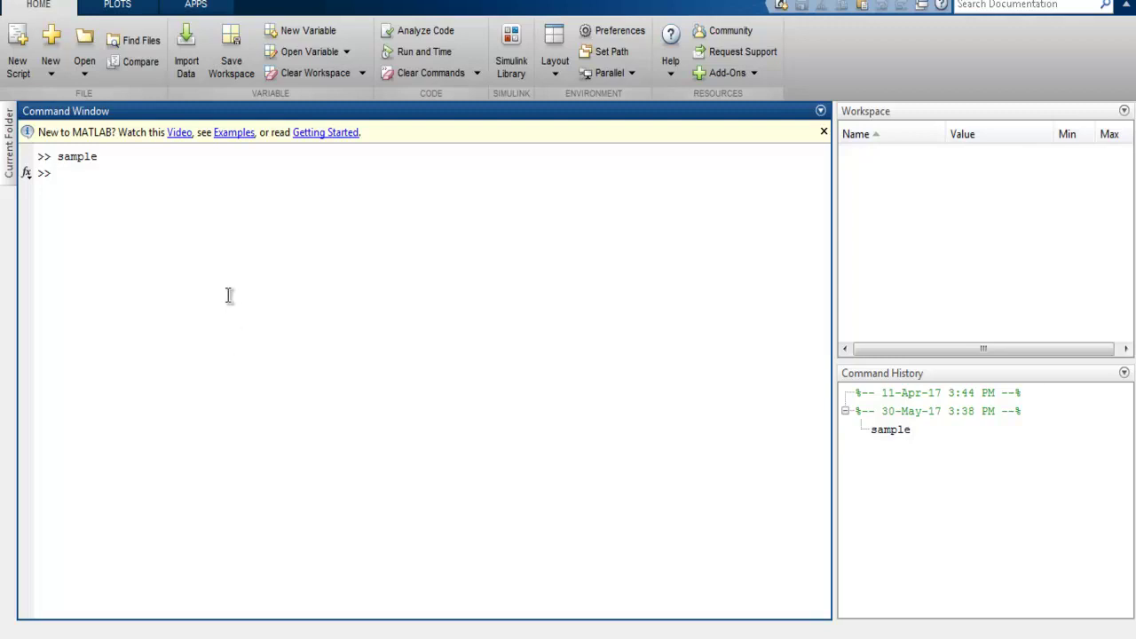
Show the MATLAB APPS gallery listing apps like Curve Fitting and MuPAD Notebook
click(190, 7)
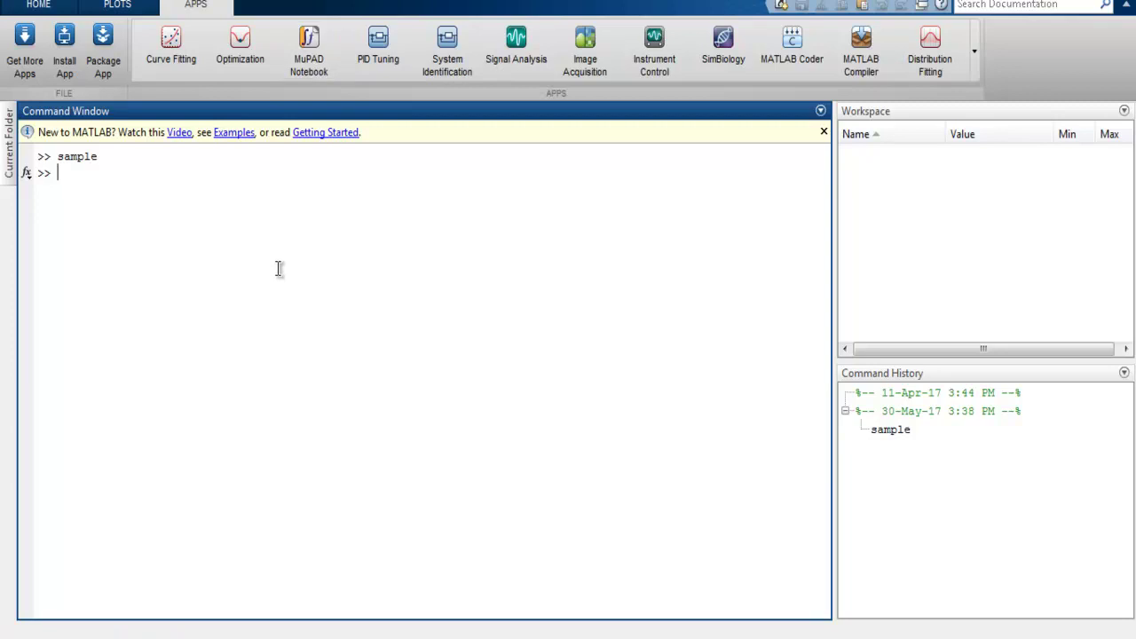
Launch a new MuPAD notebook, Notebook3, and look through the trigonometric function templates
click(313, 64)
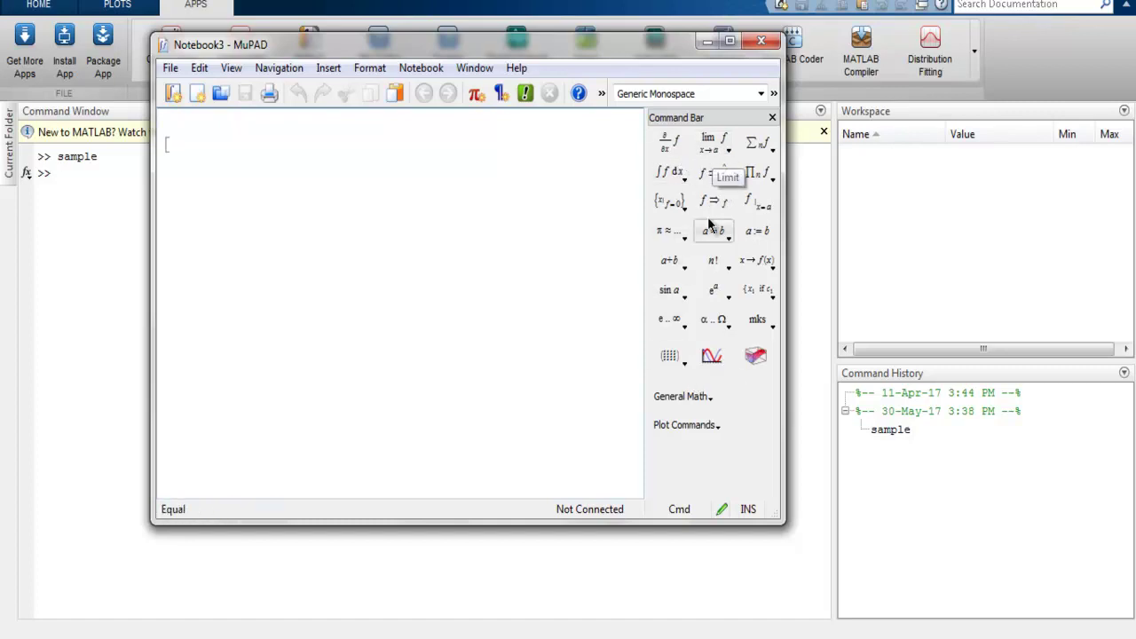
click(685, 300)
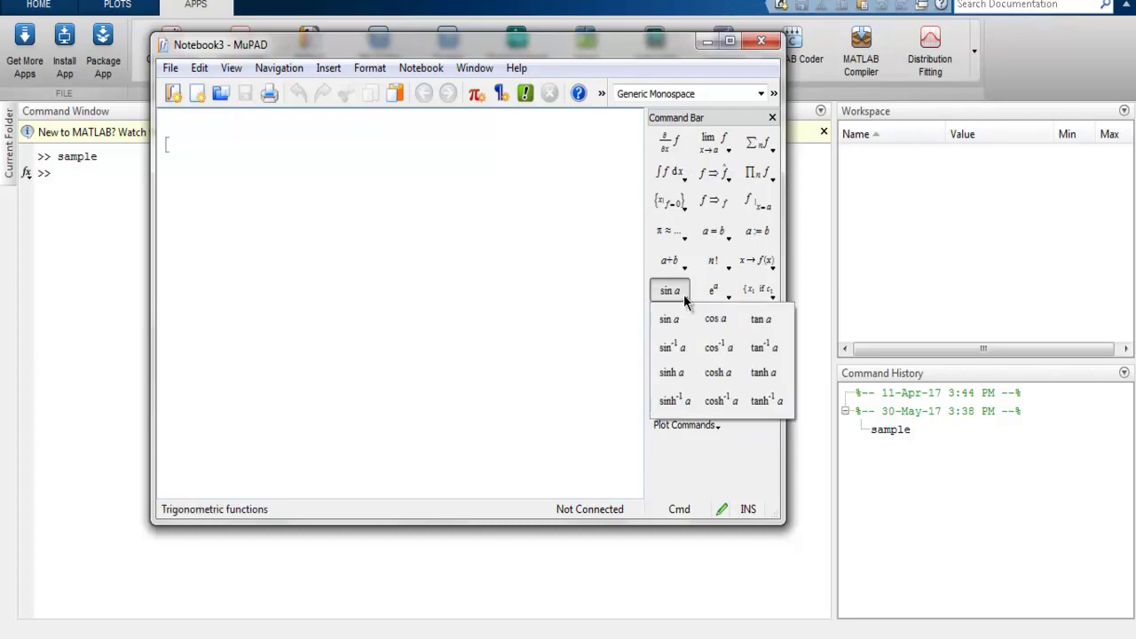
click(657, 458)
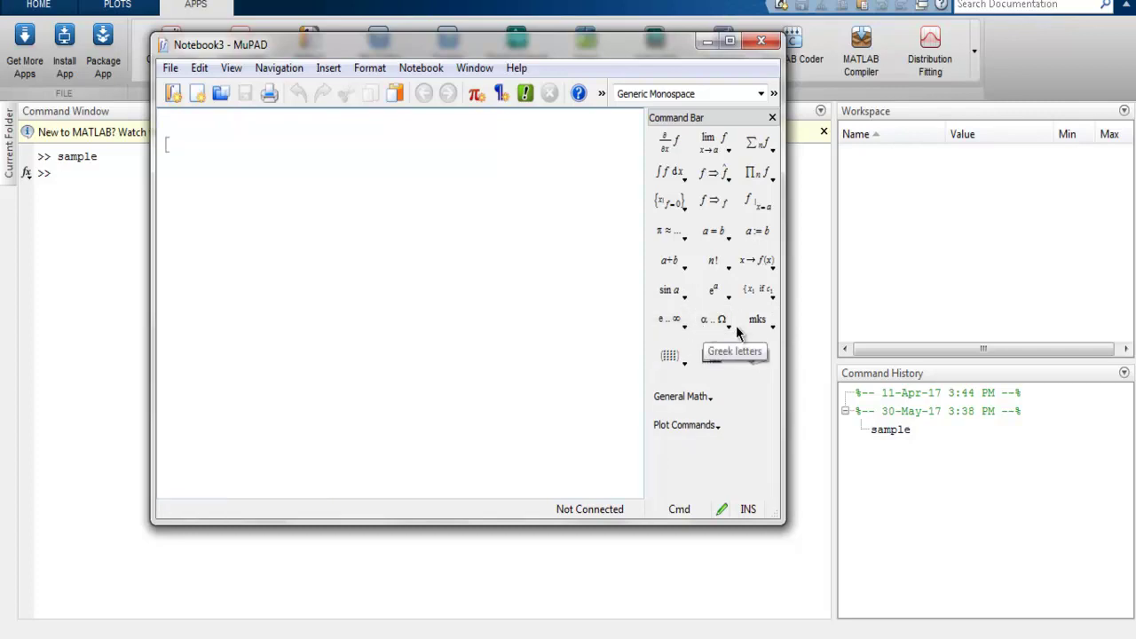
Browse the Command Bar's Greek letter, General Math and Plot Commands lists
click(728, 327)
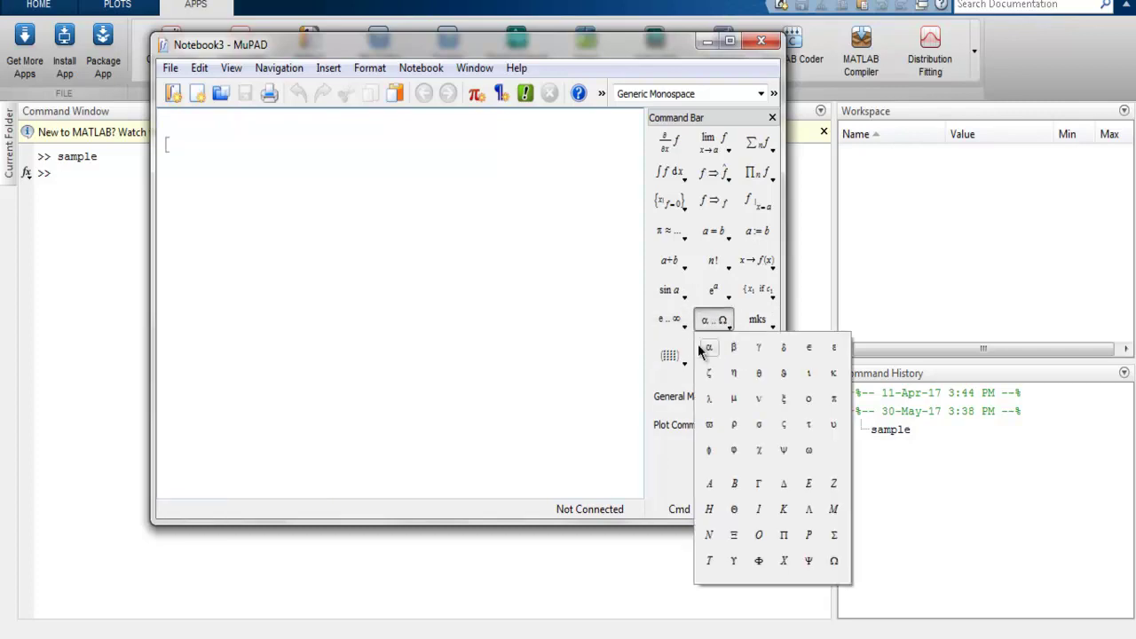
click(662, 437)
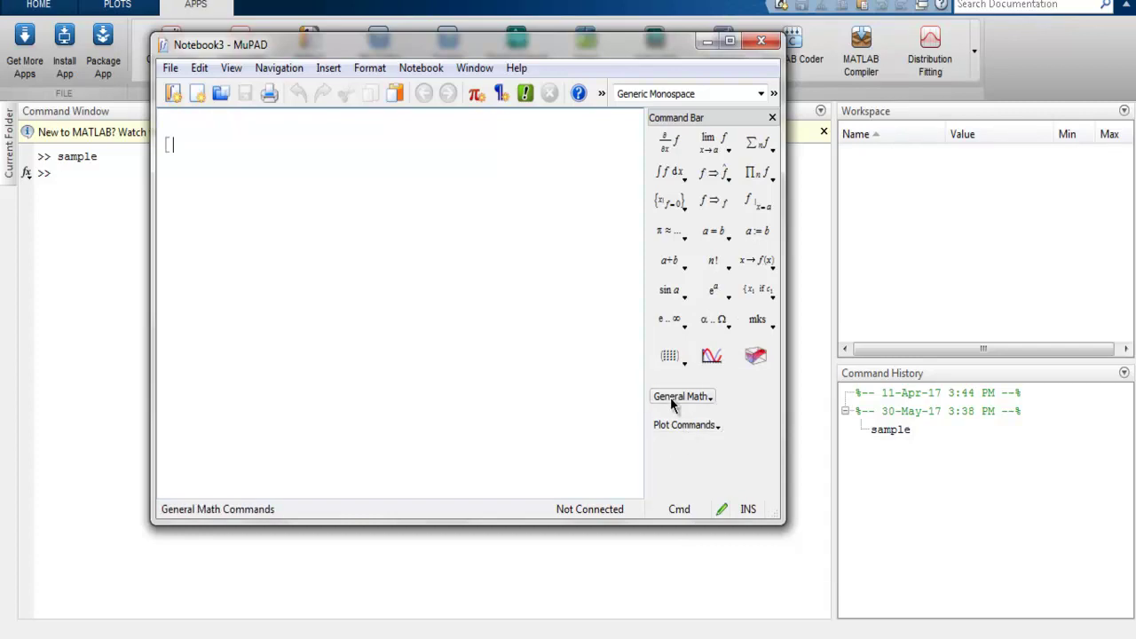
click(671, 399)
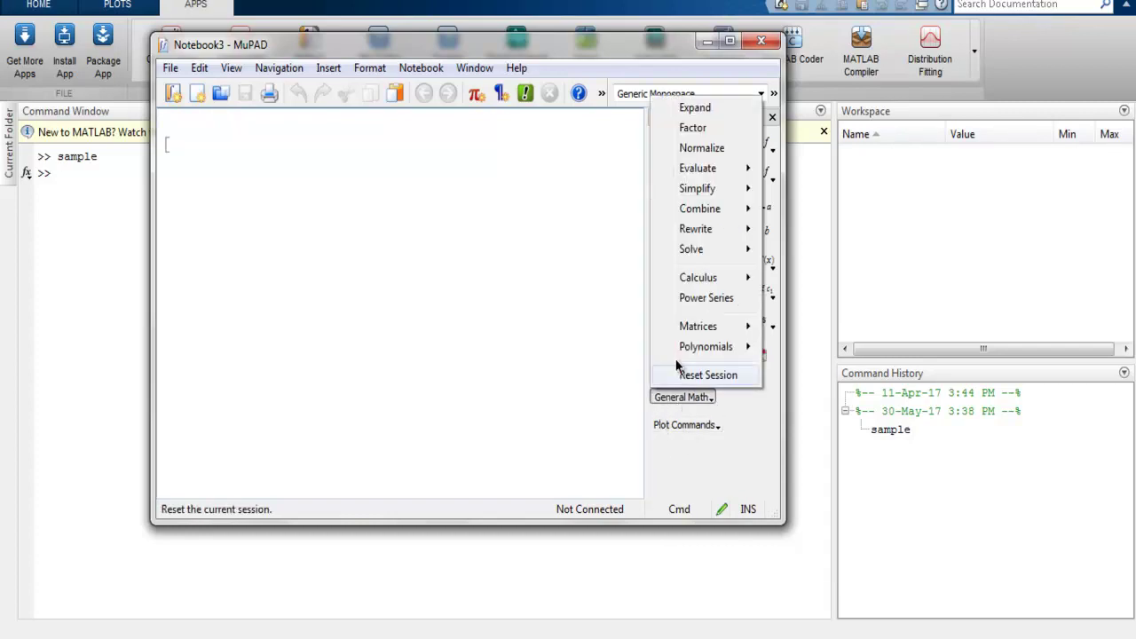
click(684, 426)
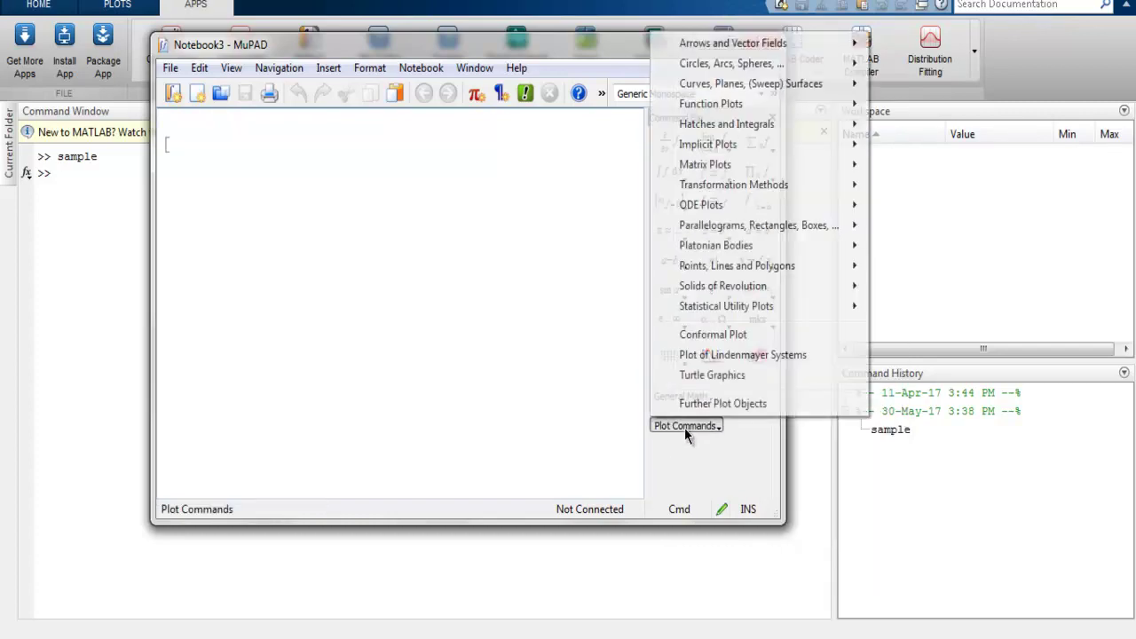
click(665, 467)
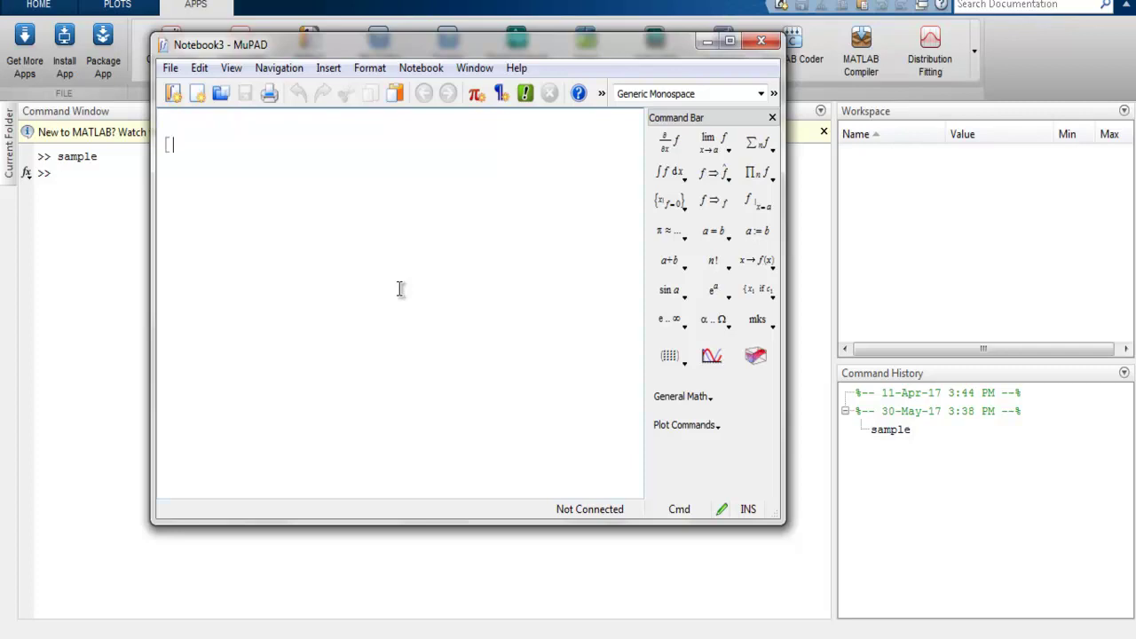
Evaluate 3*2^10+1/3 -3 to 9208/3, then enter a+b;a*b;a-b as the next input
text(3)
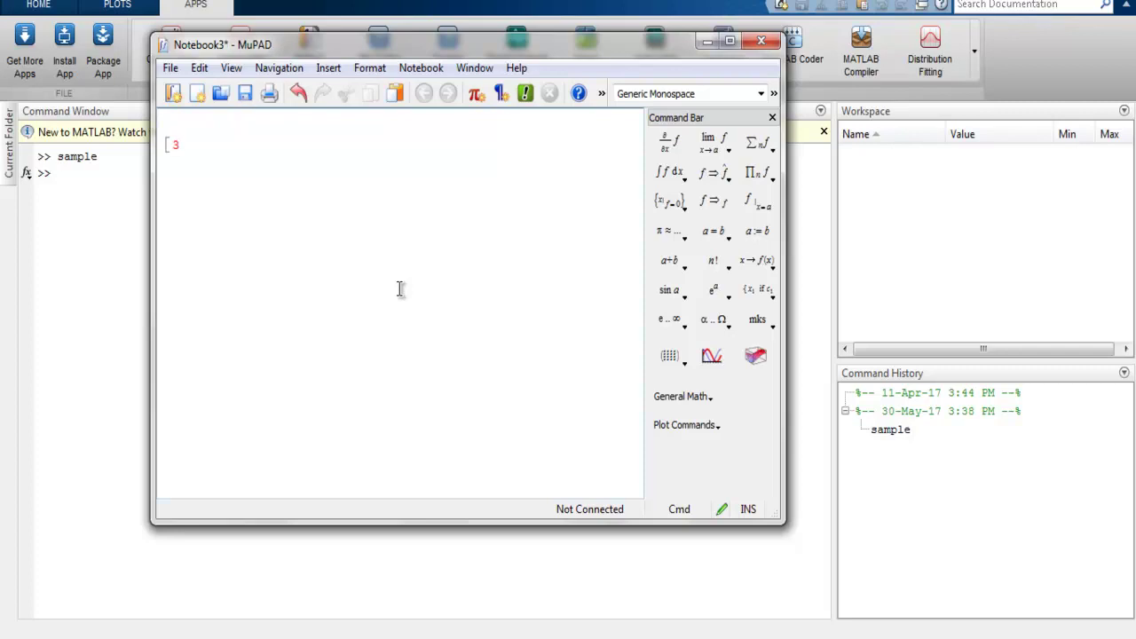
text(*)
text(2)
text(^10)
text(+)
text(1/3)
text( -3)
click(523, 99)
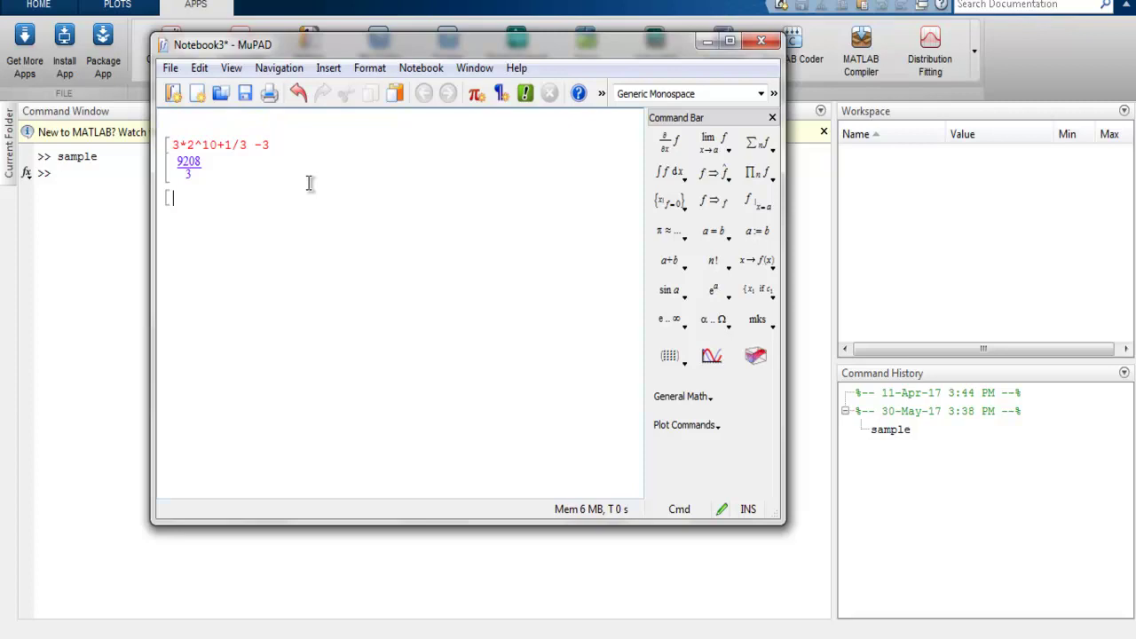
text(a+)
text(b;)
text(a*b)
text(;a)
text(-b)
Evaluate a+b;a*b;a-b, define y := exp(2*x) giving e^(2x), and enter z := x+y
click(526, 95)
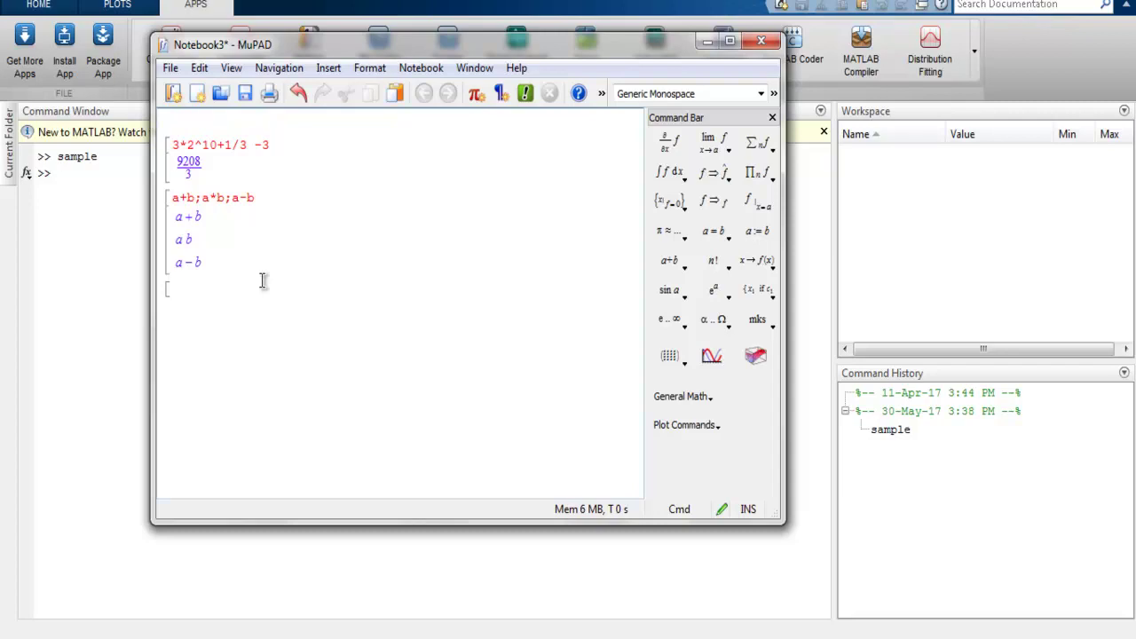
text(y)
text( :=)
text(exp()
text(2)
text(*)
text(x)
text())
text(z)
text( :=)
text( x)
text(+)
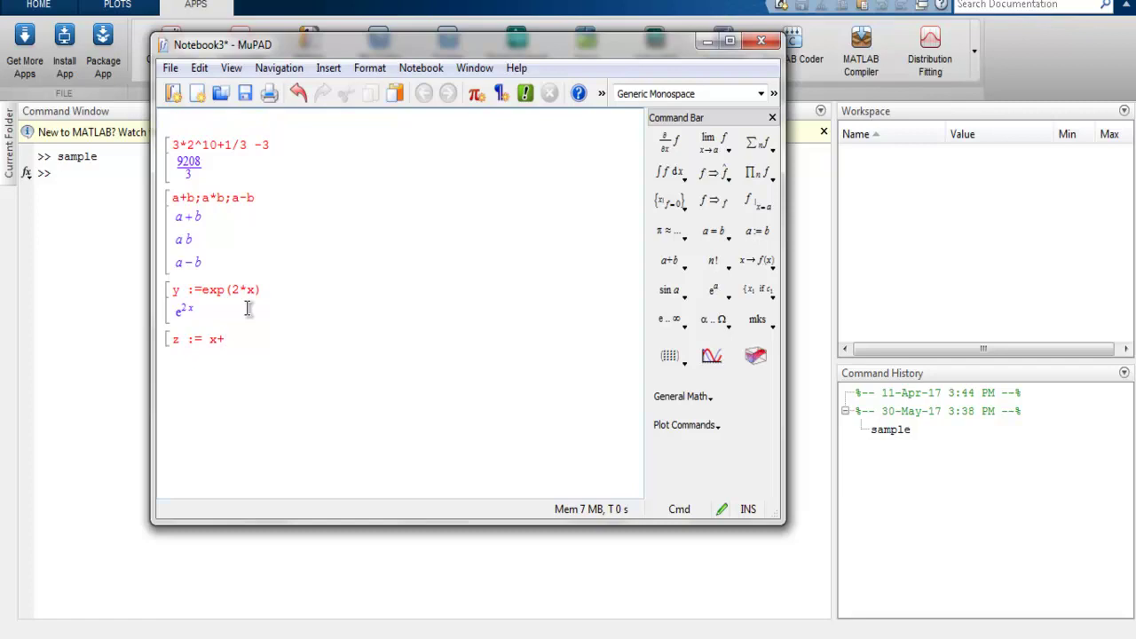
text(y)
Evaluate z := x+y to x + e^(2x), then select and deselect the result
click(525, 95)
drag(174, 362, 239, 359)
click(208, 359)
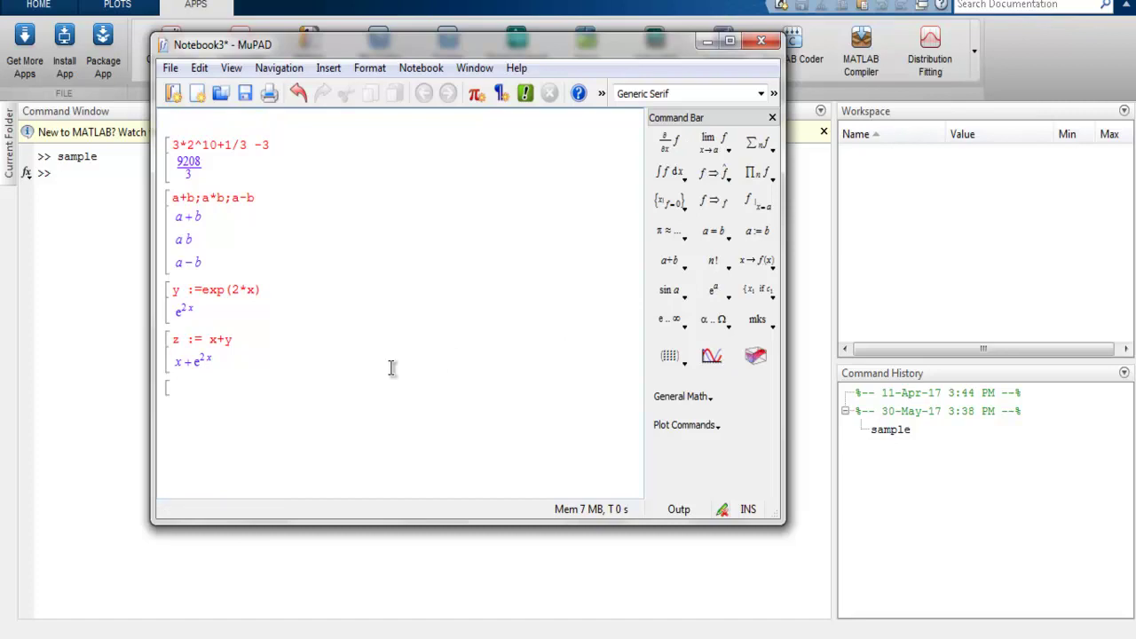
Move the MuPAD notebook window slightly down and to the left
drag(402, 51, 380, 109)
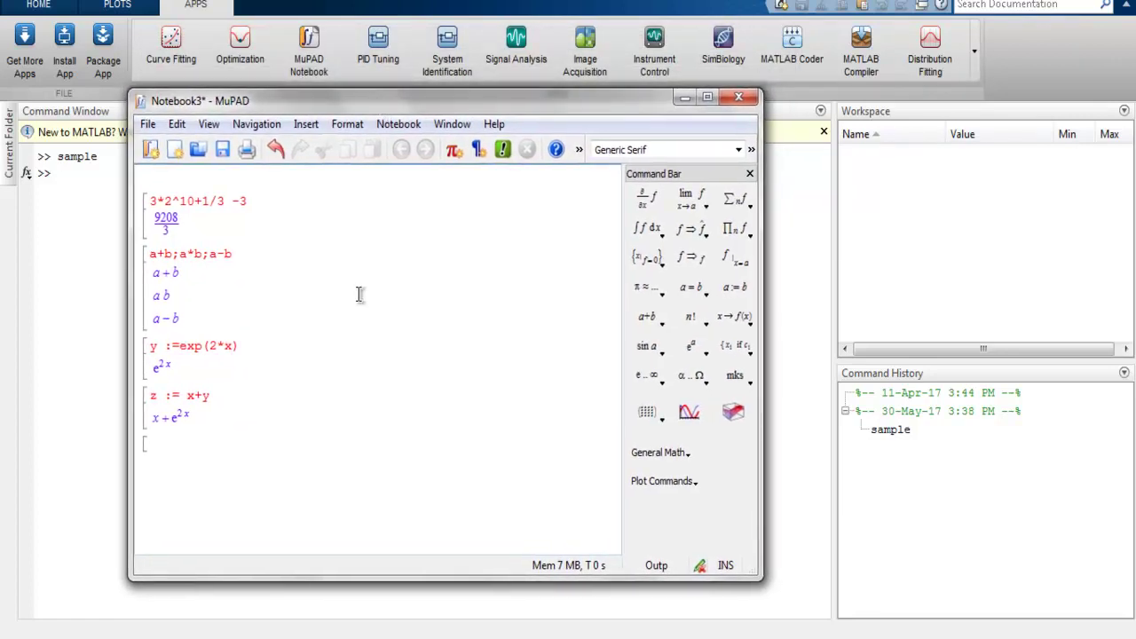